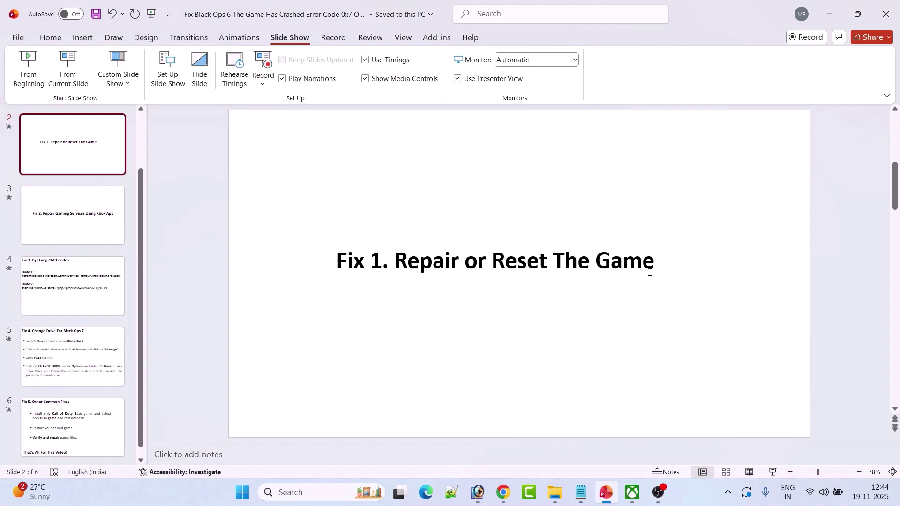
Step: Open the list of installed apps in Windows Settings
{"action": "left_click", "coordinate": [242, 492]}
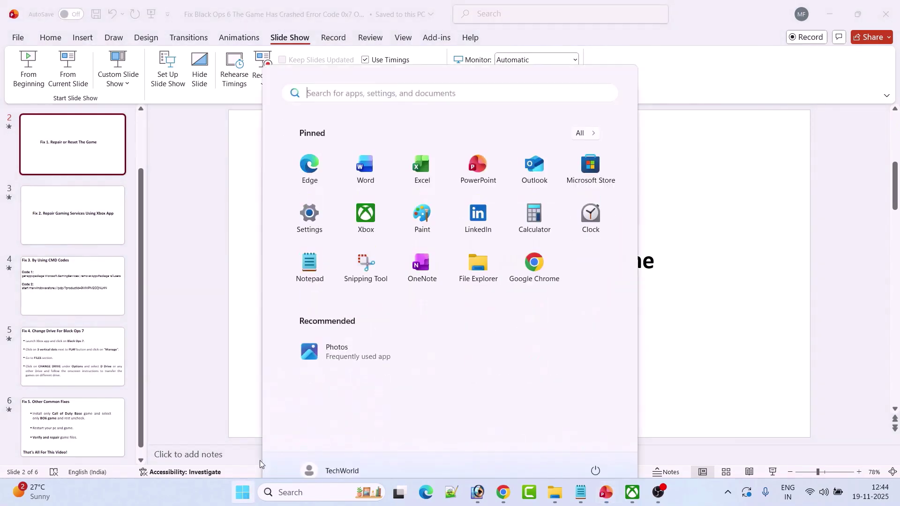
{"action": "left_click", "coordinate": [296, 207]}
{"action": "left_click", "coordinate": [53, 218]}
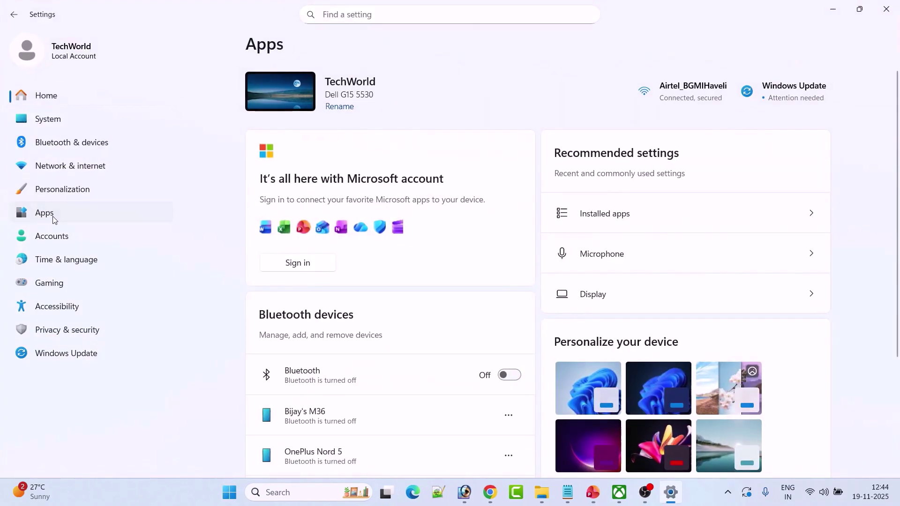
{"action": "left_click", "coordinate": [454, 91]}
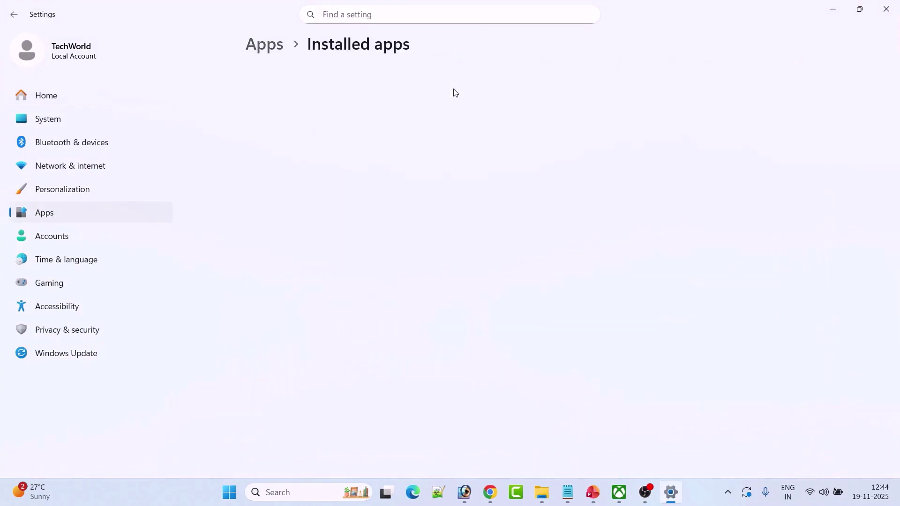
Step: Search the installed apps for "call of duty" and open the advanced options of the Activision Publishing entry
{"action": "type", "text": "c"}
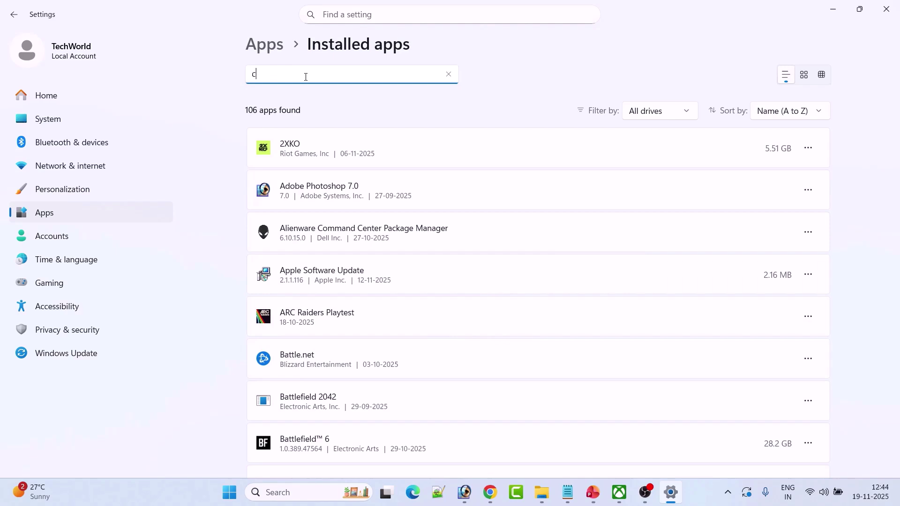
{"action": "type", "text": "all of dut"}
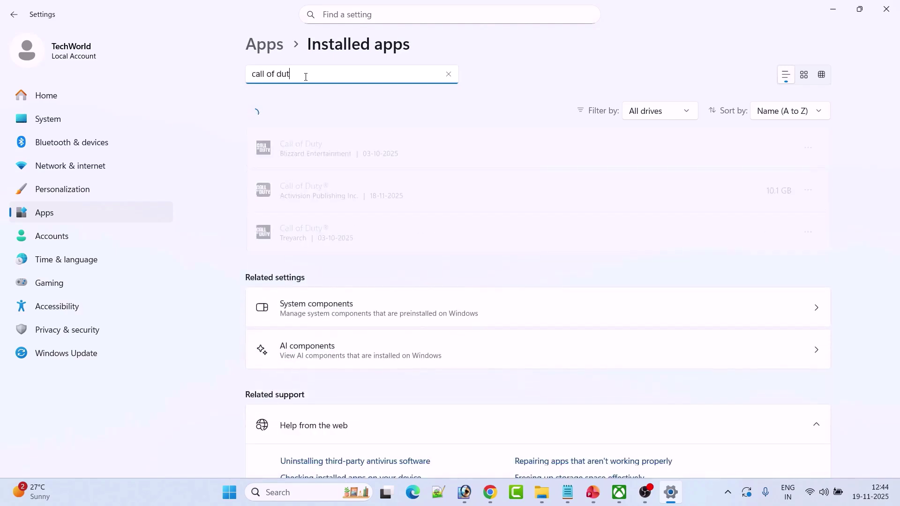
{"action": "type", "text": "y"}
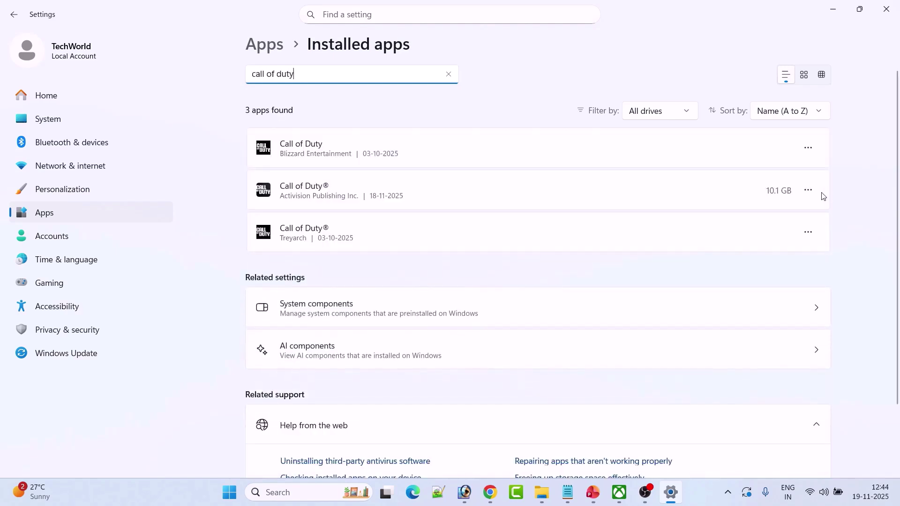
{"action": "left_click", "coordinate": [808, 191]}
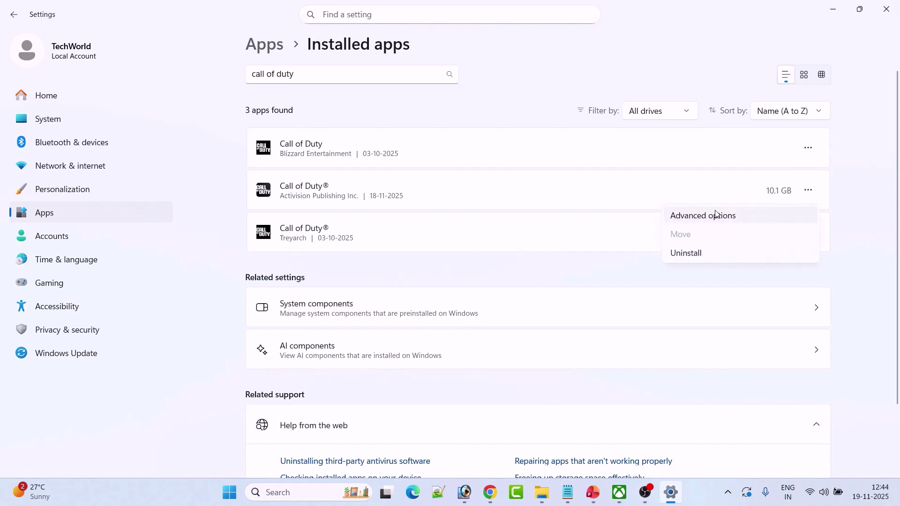
{"action": "left_click", "coordinate": [745, 216]}
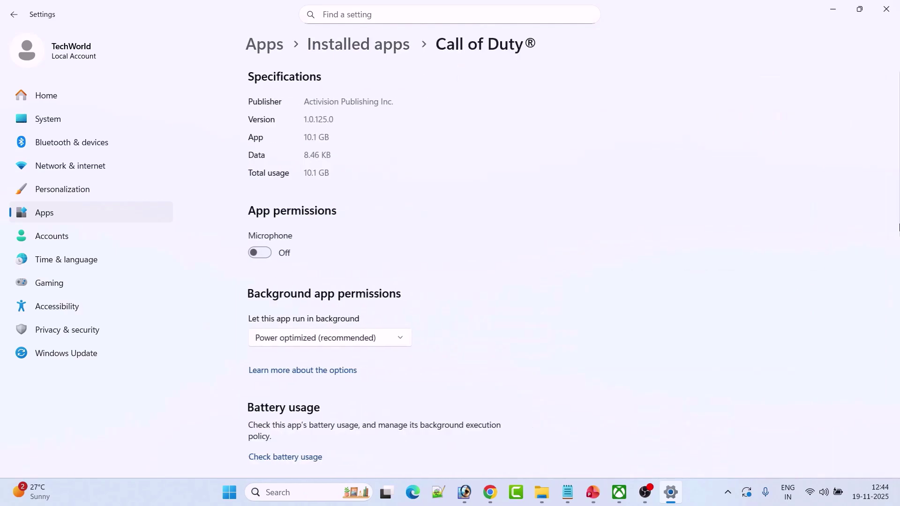
Step: Repair the Call of Duty app, view its game page in the Xbox app, and return to Settings
{"action": "scroll", "coordinate": [519, 212], "scroll_direction": "down", "scroll_amount": 2}
{"action": "scroll", "coordinate": [517, 214], "scroll_direction": "down", "scroll_amount": 6}
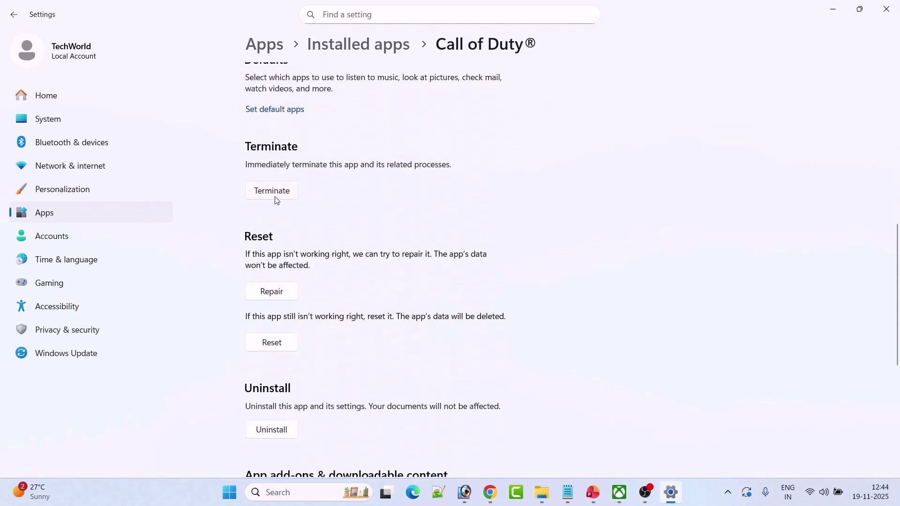
{"action": "left_click", "coordinate": [276, 295]}
{"action": "left_click", "coordinate": [620, 492]}
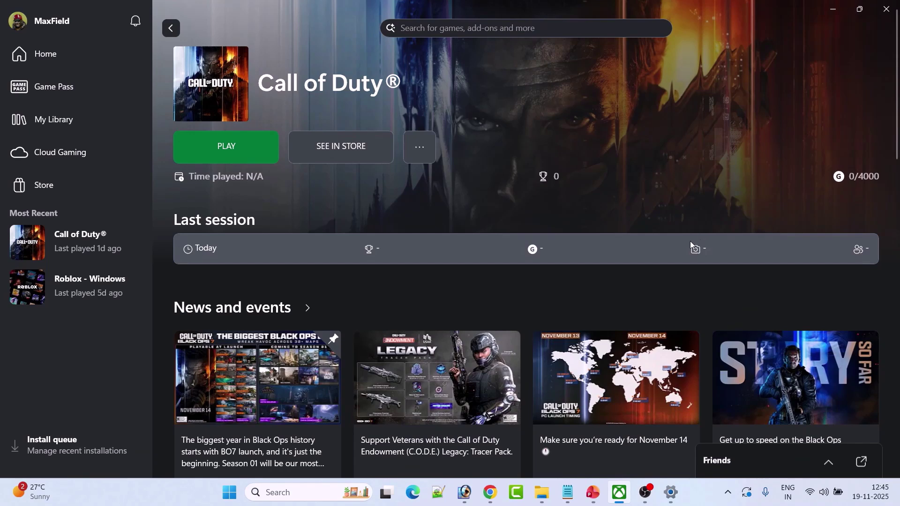
{"action": "key", "text": "alt+Tab"}
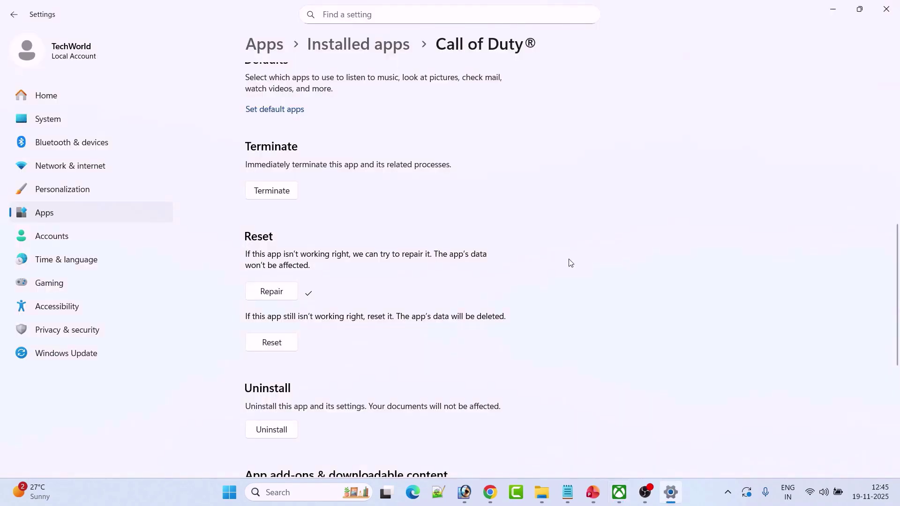
Step: Reset the Call of Duty app, confirming the deletion of its data, and switch to the Xbox app
{"action": "left_click", "coordinate": [270, 345]}
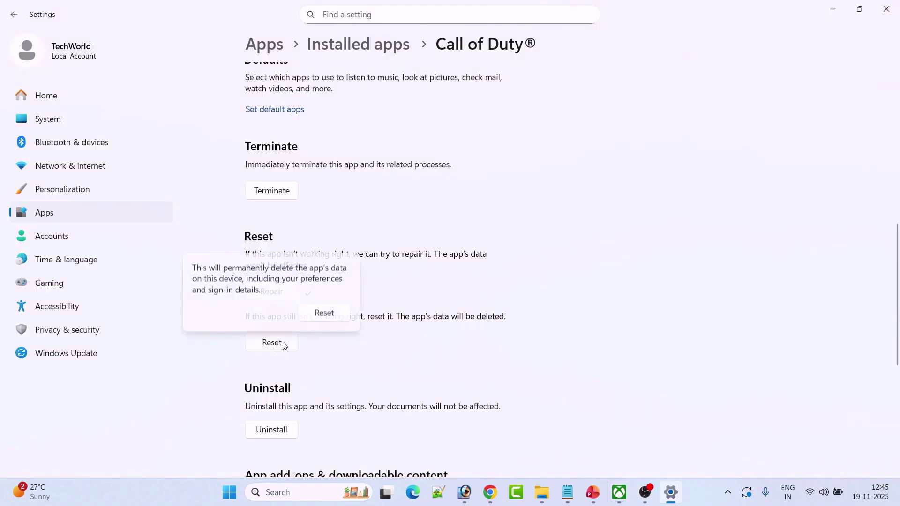
{"action": "left_click", "coordinate": [334, 313]}
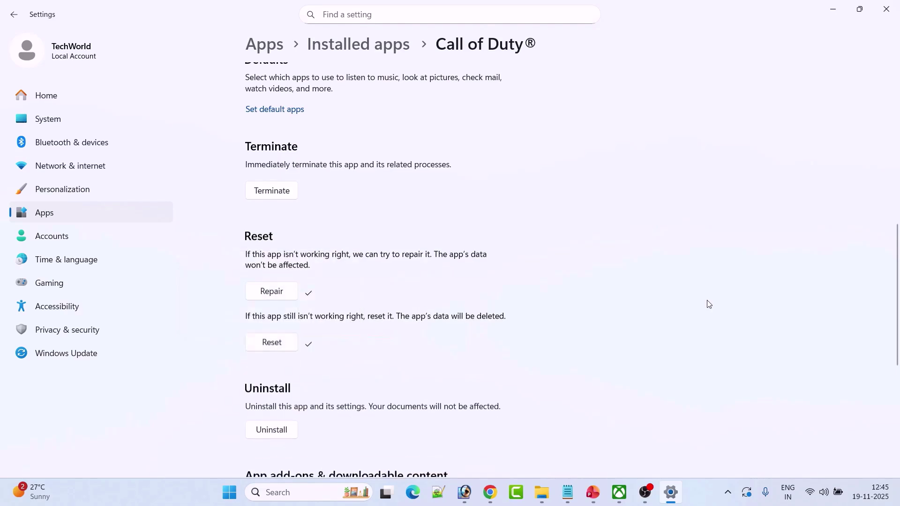
{"action": "left_click", "coordinate": [619, 493]}
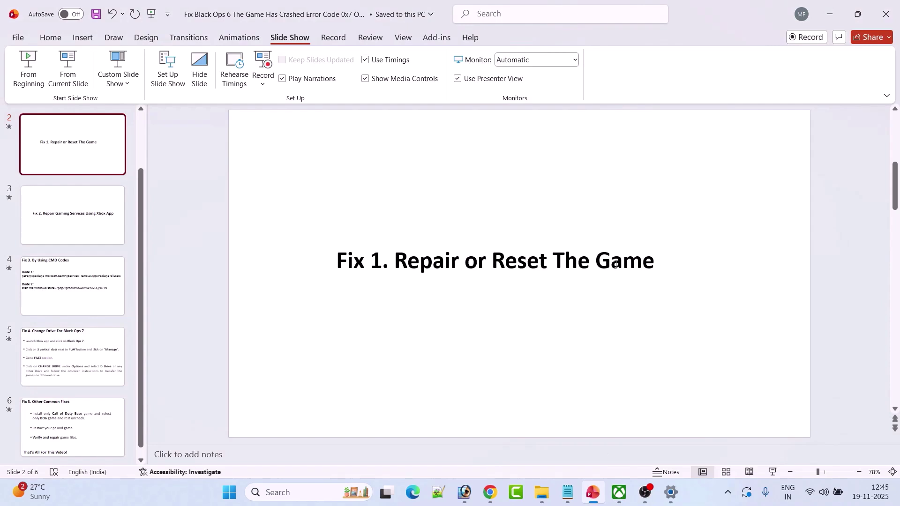
Step: Show the Fix 2 slide in PowerPoint and open the support dialog in the Xbox app
{"action": "left_click", "coordinate": [80, 222]}
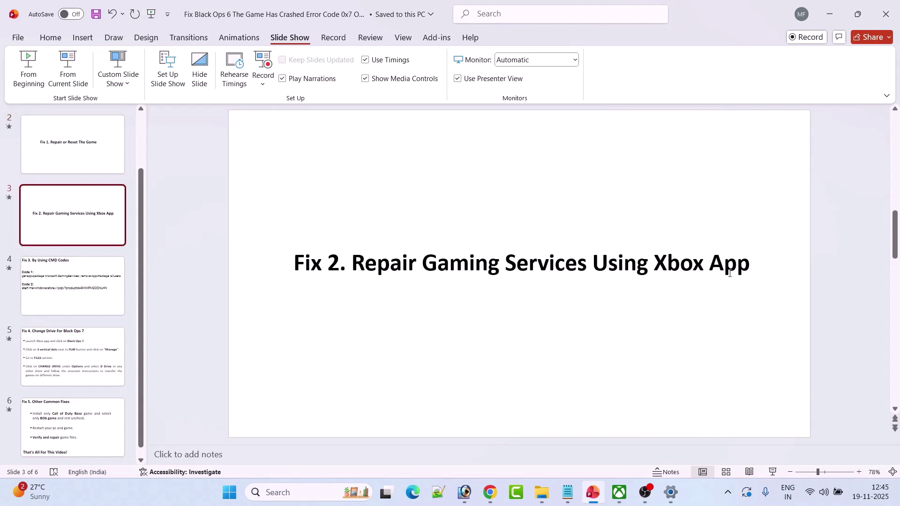
{"action": "left_click", "coordinate": [620, 492]}
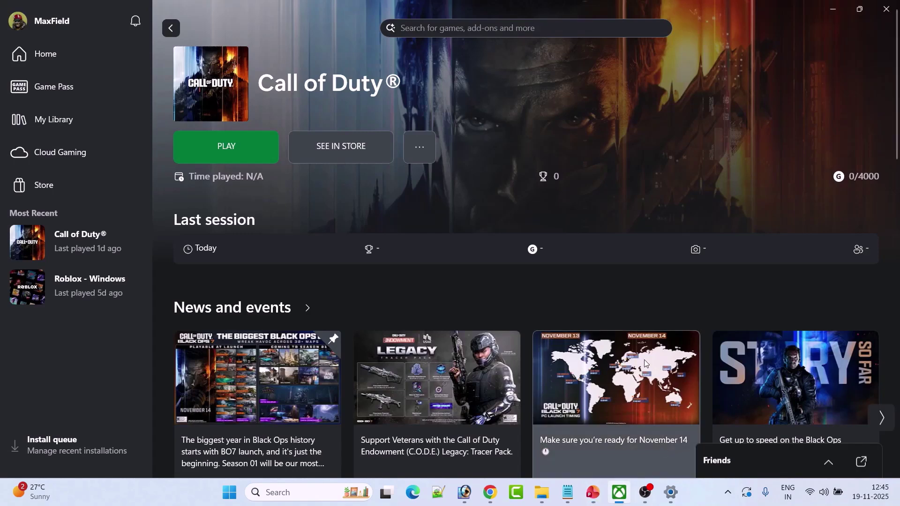
{"action": "left_click", "coordinate": [56, 21]}
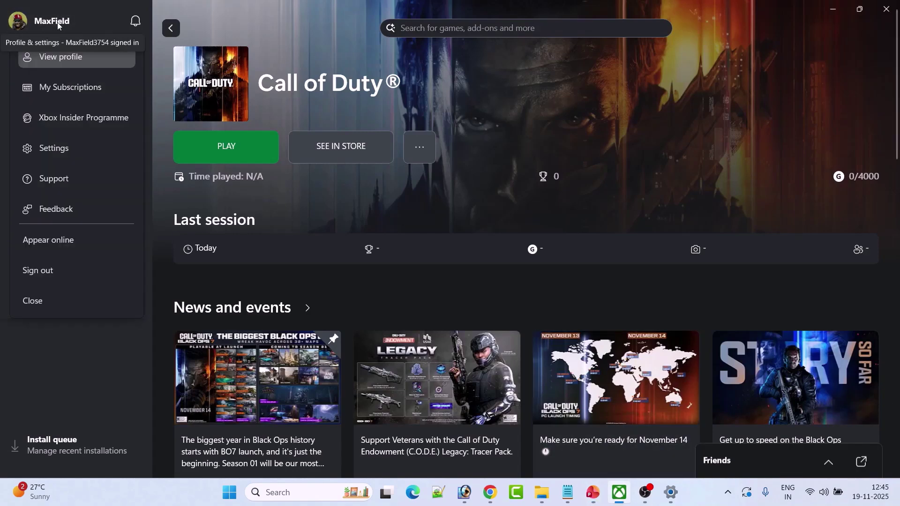
{"action": "left_click", "coordinate": [89, 184]}
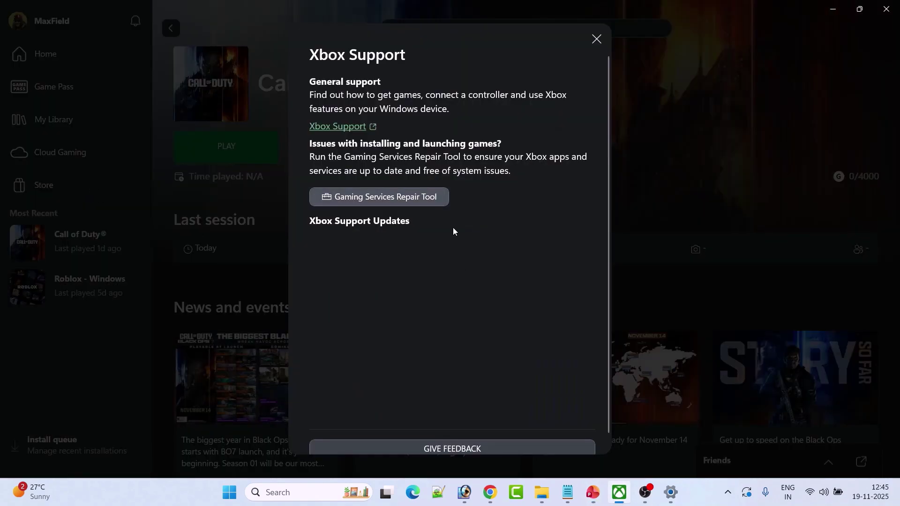
Step: Run the Gaming Services Repair Tool and close it once the repair is complete
{"action": "left_click", "coordinate": [398, 197]}
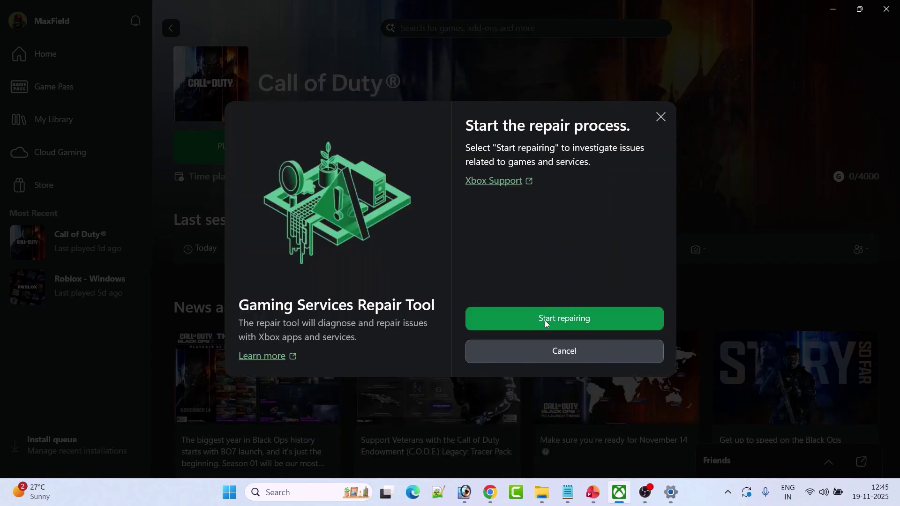
{"action": "left_click", "coordinate": [581, 320]}
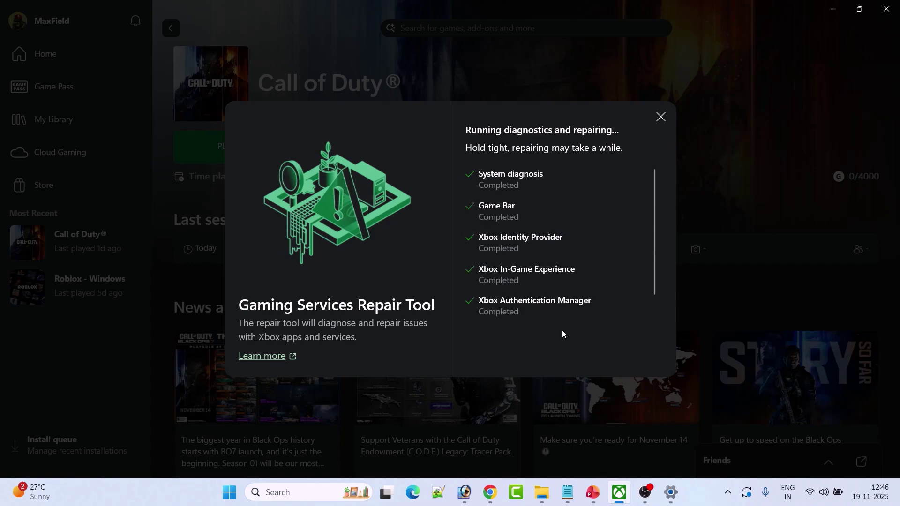
{"action": "scroll", "coordinate": [577, 230], "scroll_direction": "down", "scroll_amount": 1}
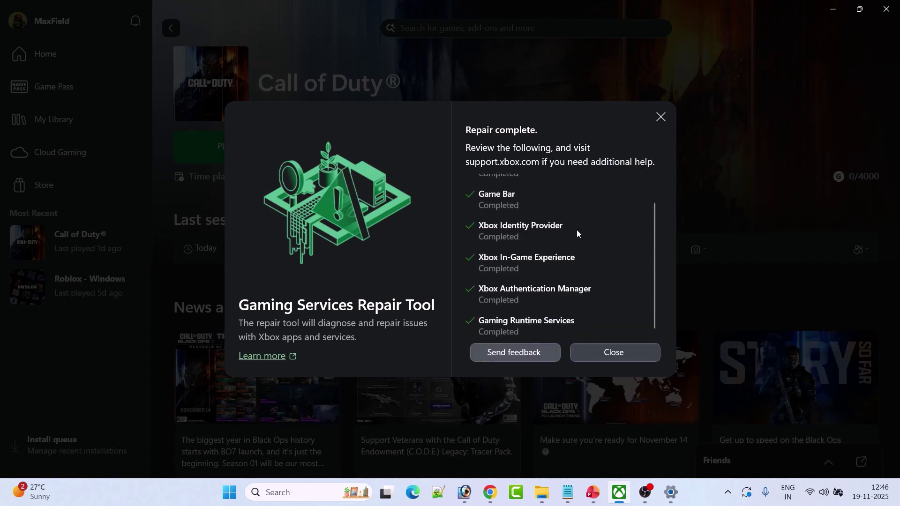
{"action": "left_click", "coordinate": [625, 355]}
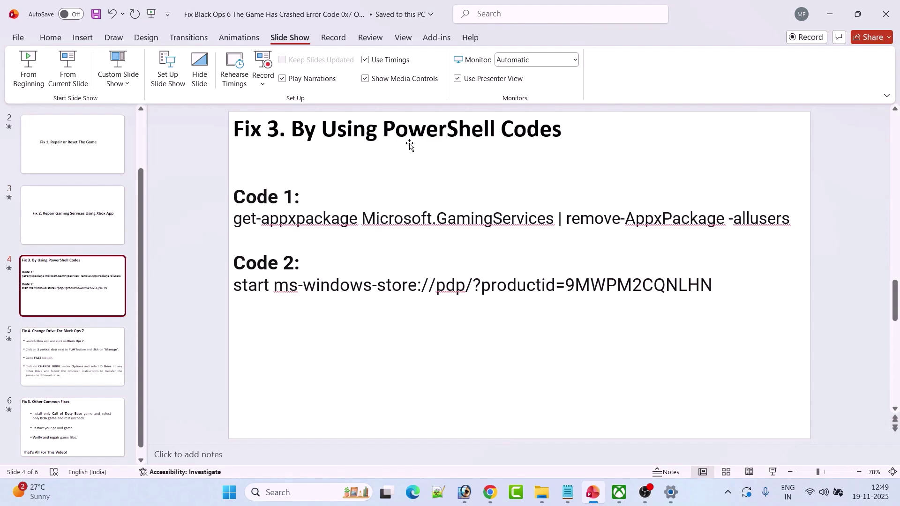
Step: Search Windows for PowerShell, run it as administrator, and move its window toward the middle of the screen
{"action": "left_click", "coordinate": [288, 494]}
{"action": "type", "text": "PowerShell"}
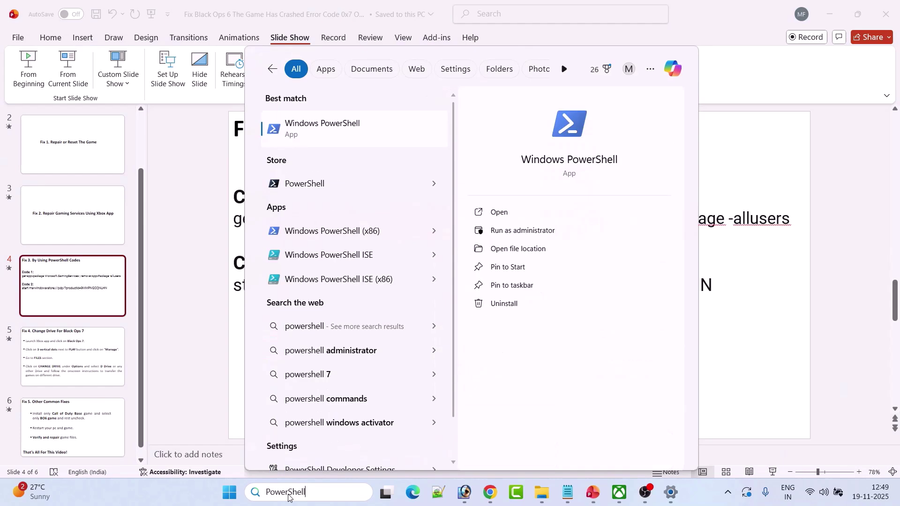
{"action": "left_click", "coordinate": [577, 237]}
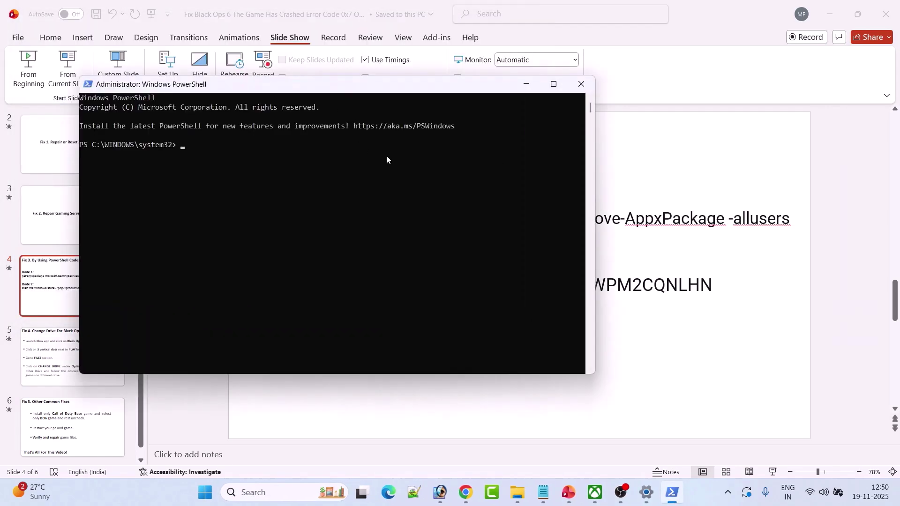
{"action": "left_click_drag", "start_coordinate": [302, 86], "coordinate": [436, 125]}
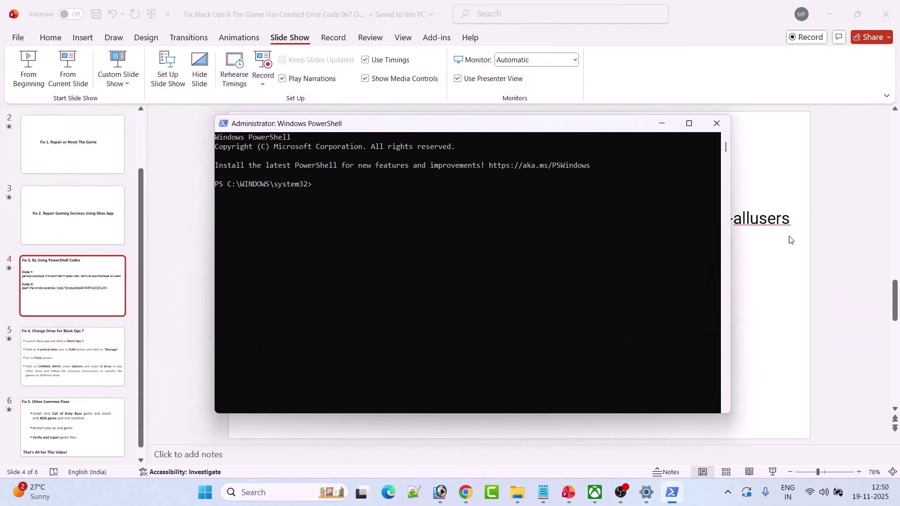
Step: Copy Code 1 from the slide and run it in PowerShell: get-appxpackage Microsoft.GamingServices | remove-AppxPackage -allusers
{"action": "left_click", "coordinate": [788, 238]}
{"action": "left_click_drag", "start_coordinate": [236, 218], "coordinate": [765, 219]}
{"action": "key", "text": "ctrl+c"}
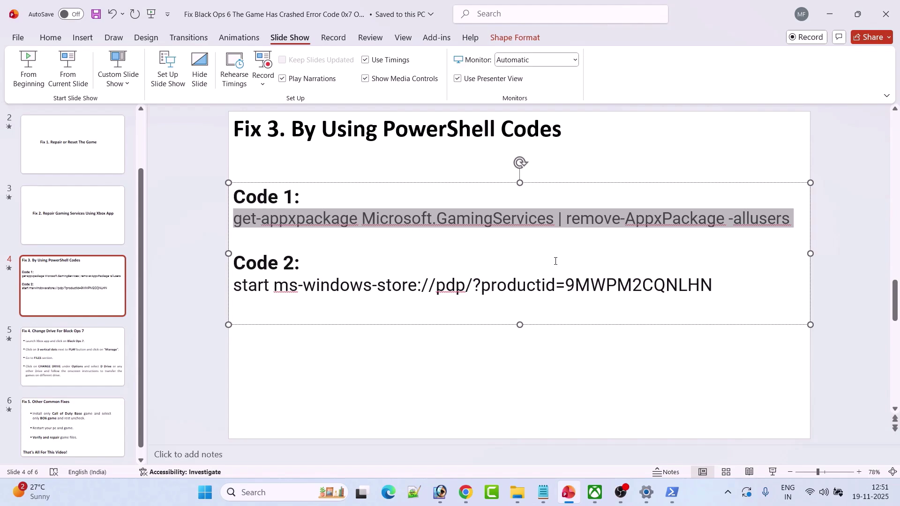
{"action": "left_click", "coordinate": [672, 493]}
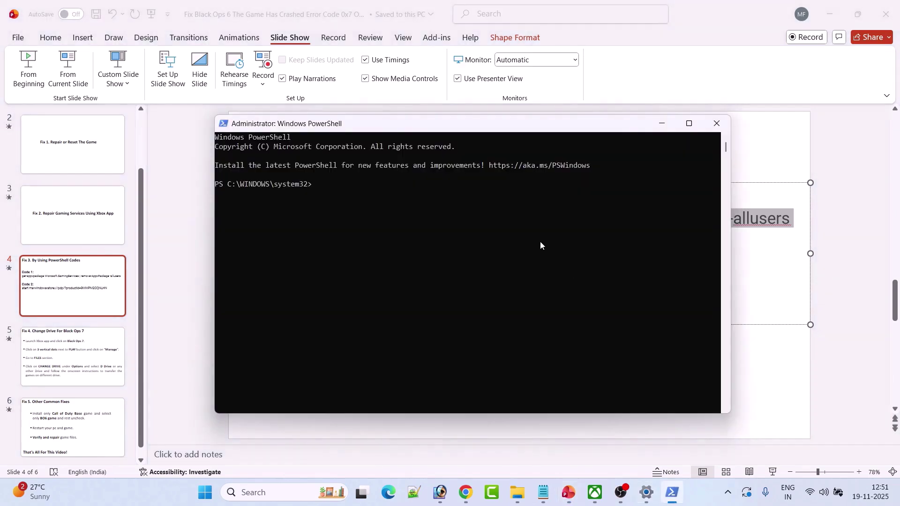
{"action": "key", "text": "ctrl+v"}
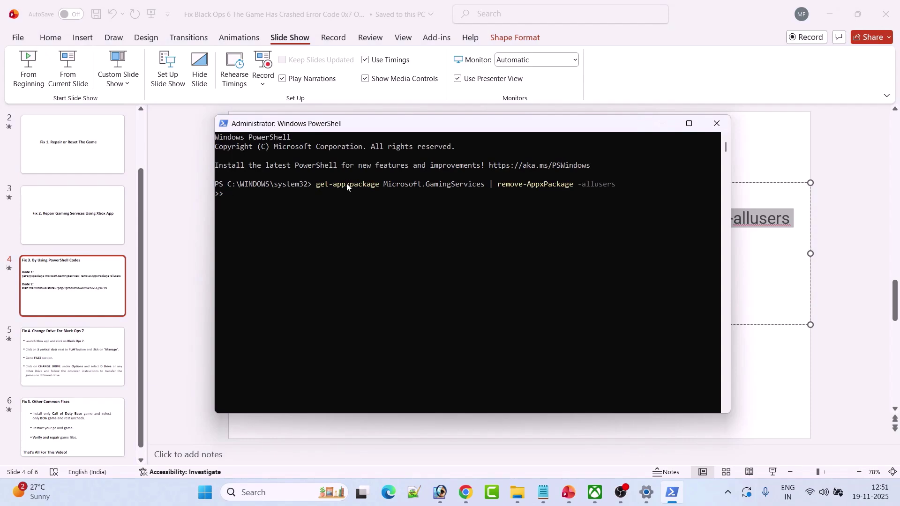
Step: Run Code 2 from the slide in PowerShell, start ms-windows-store://pdp/?productid=9MWPM2CQNLHN, and install Gaming Services from its Microsoft Store page
{"action": "key", "text": "alt+Tab"}
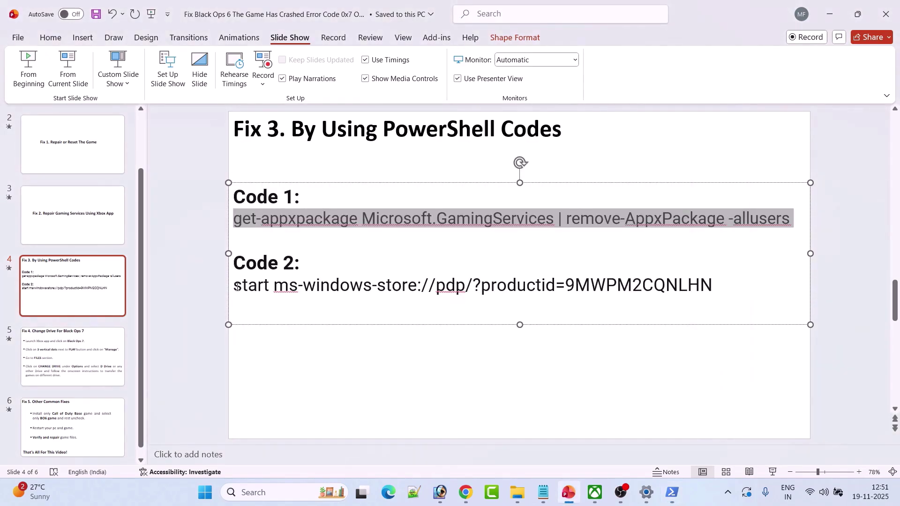
{"action": "left_click_drag", "start_coordinate": [234, 286], "coordinate": [713, 286]}
{"action": "key", "text": "ctrl+c"}
{"action": "key", "text": "alt+Tab"}
{"action": "key", "text": "ctrl+v"}
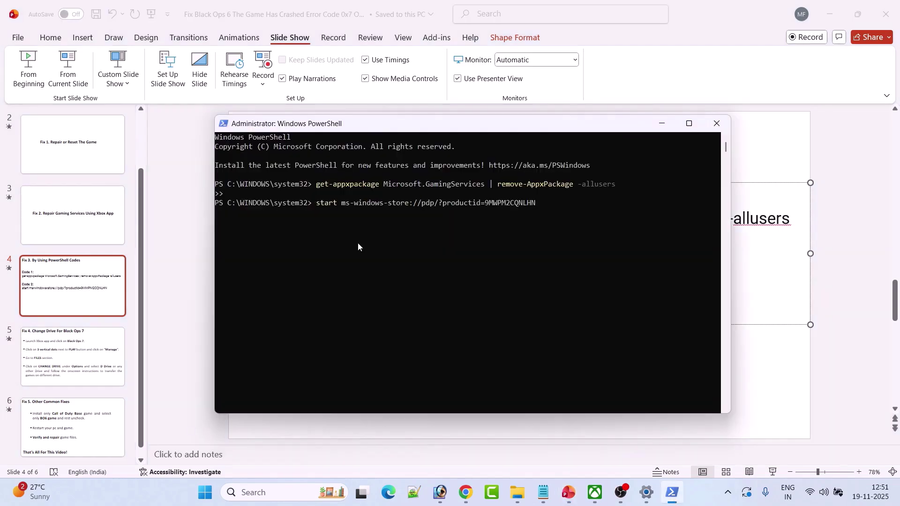
{"action": "key", "text": "Return"}
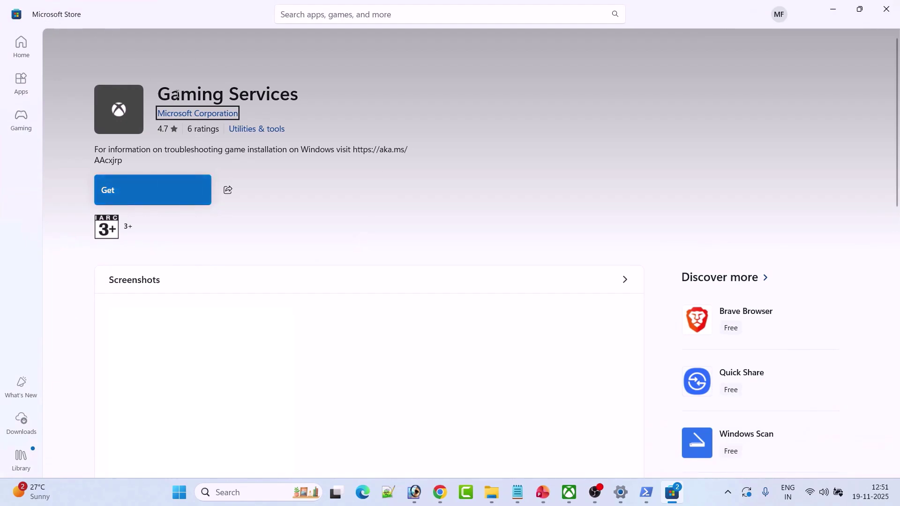
{"action": "left_click", "coordinate": [152, 192]}
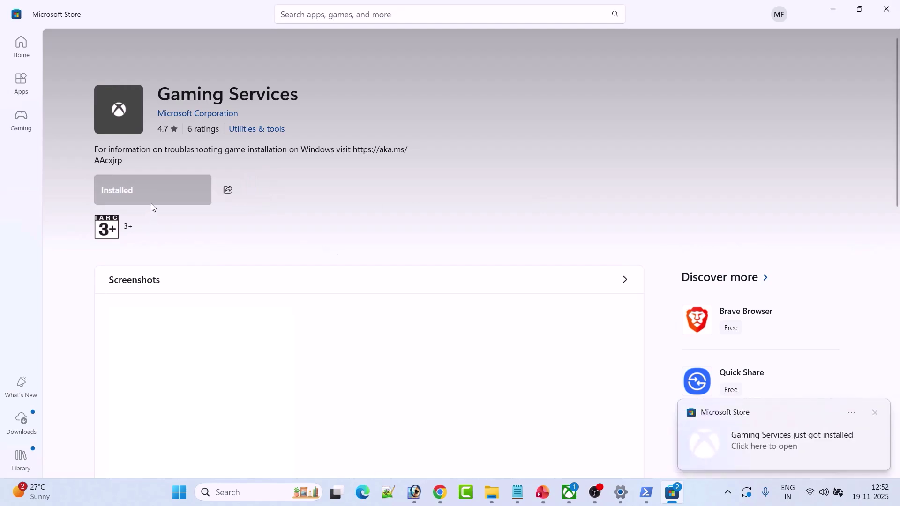
Step: Open the Windows power options and show the Fix 4 slide about changing the drive in PowerPoint
{"action": "left_click", "coordinate": [179, 493]}
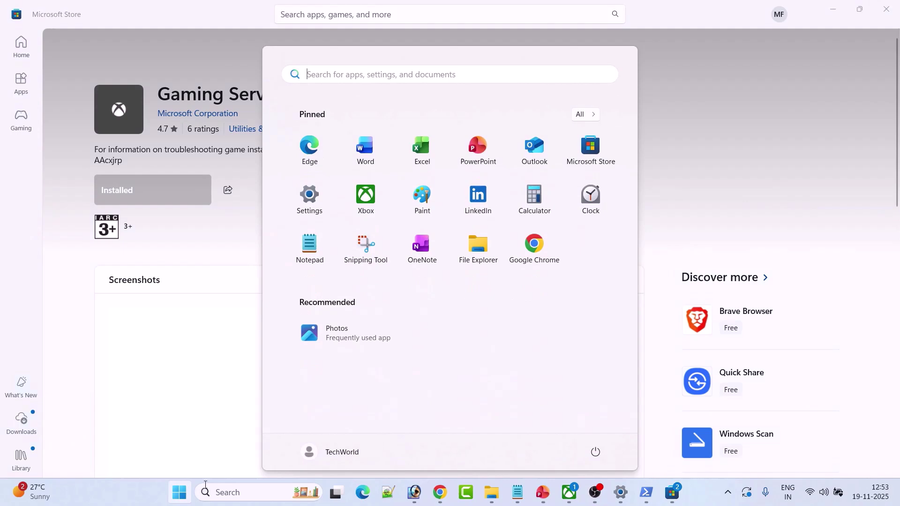
{"action": "left_click", "coordinate": [597, 453]}
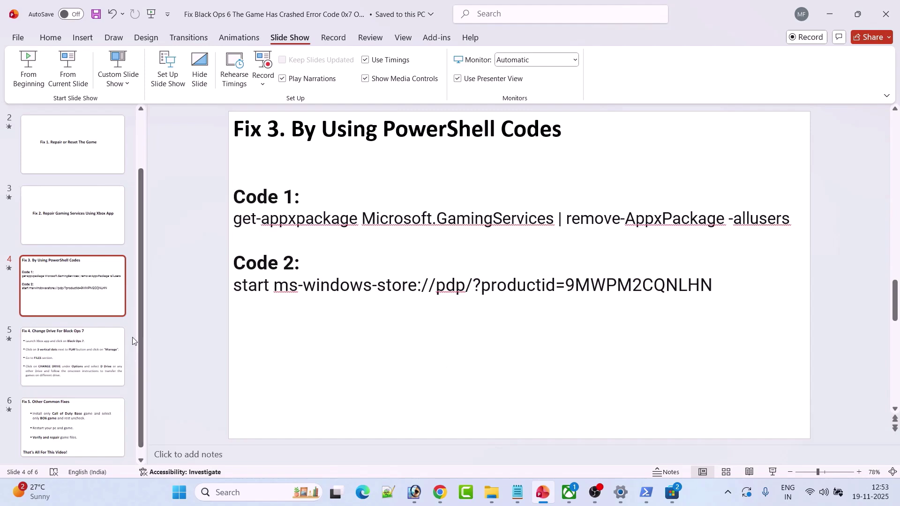
{"action": "left_click", "coordinate": [67, 355]}
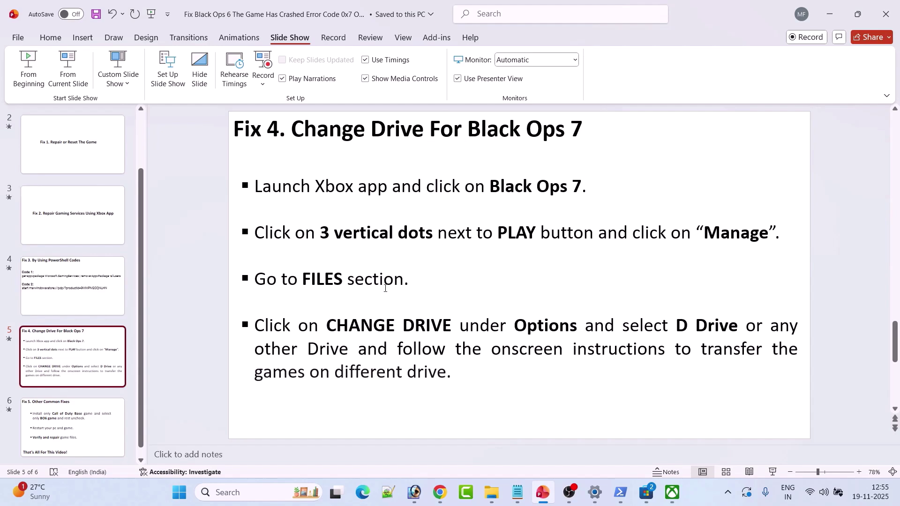
Step: Show the Fix 5 slide about other common fixes, and open the add-ons list in Call of Duty's management settings in the Xbox app
{"action": "left_click", "coordinate": [71, 427]}
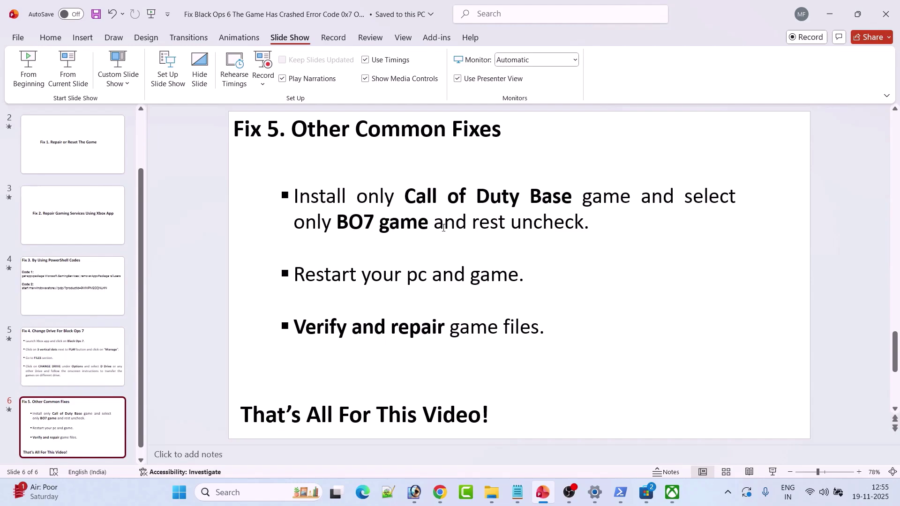
{"action": "left_click", "coordinate": [672, 493]}
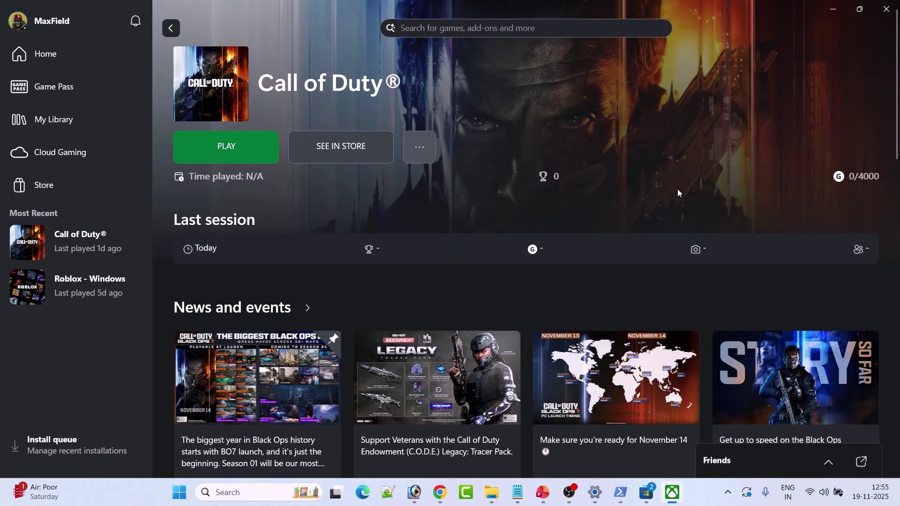
{"action": "left_click", "coordinate": [424, 159]}
{"action": "left_click", "coordinate": [452, 214]}
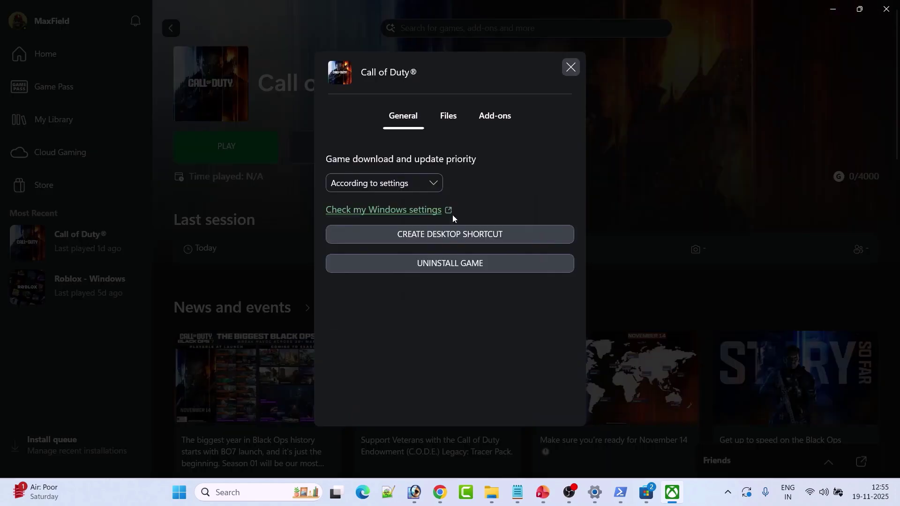
{"action": "left_click", "coordinate": [494, 120]}
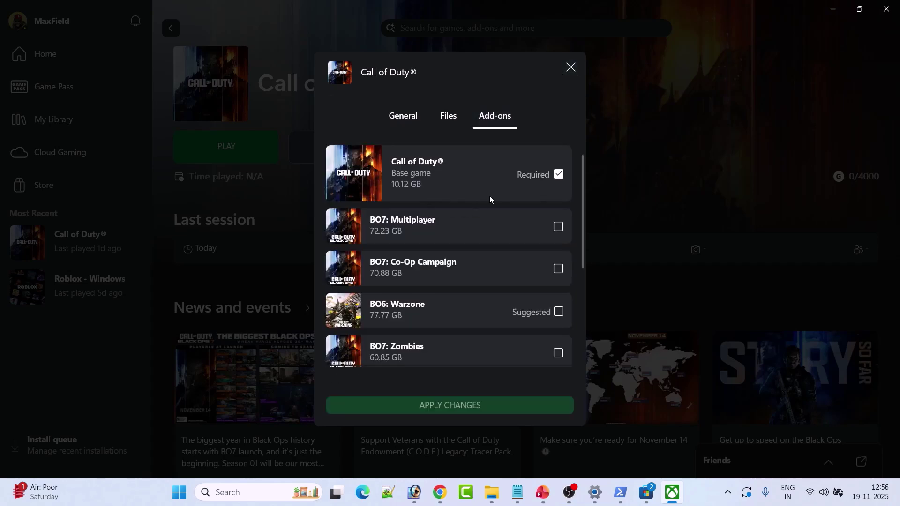
Step: Select BO7: Multiplayer, BO7: Co-Op Campaign, BO7: Zombies and Black Ops 7 - Beta Pack 1, leaving every BO6 component unselected
{"action": "left_click", "coordinate": [559, 228]}
{"action": "left_click", "coordinate": [558, 268]}
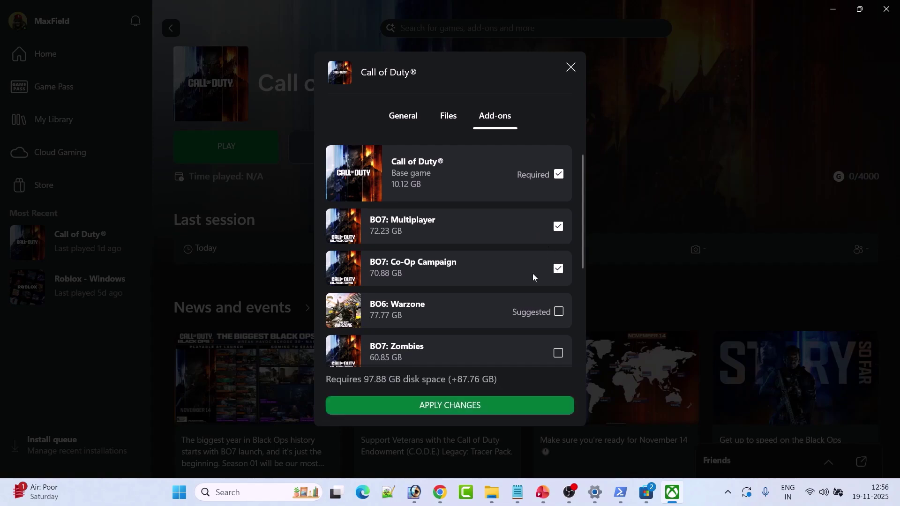
{"action": "scroll", "coordinate": [505, 280], "scroll_direction": "down", "scroll_amount": 1}
{"action": "left_click", "coordinate": [558, 320]}
{"action": "scroll", "coordinate": [502, 288], "scroll_direction": "down", "scroll_amount": 4}
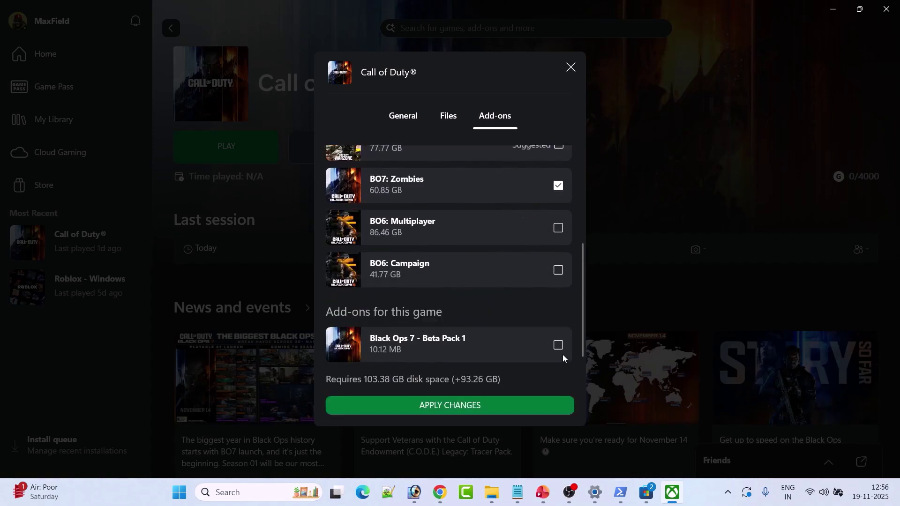
{"action": "left_click", "coordinate": [558, 346]}
{"action": "left_click", "coordinate": [557, 233]}
{"action": "left_click", "coordinate": [557, 232]}
{"action": "scroll", "coordinate": [510, 324], "scroll_direction": "up", "scroll_amount": 4}
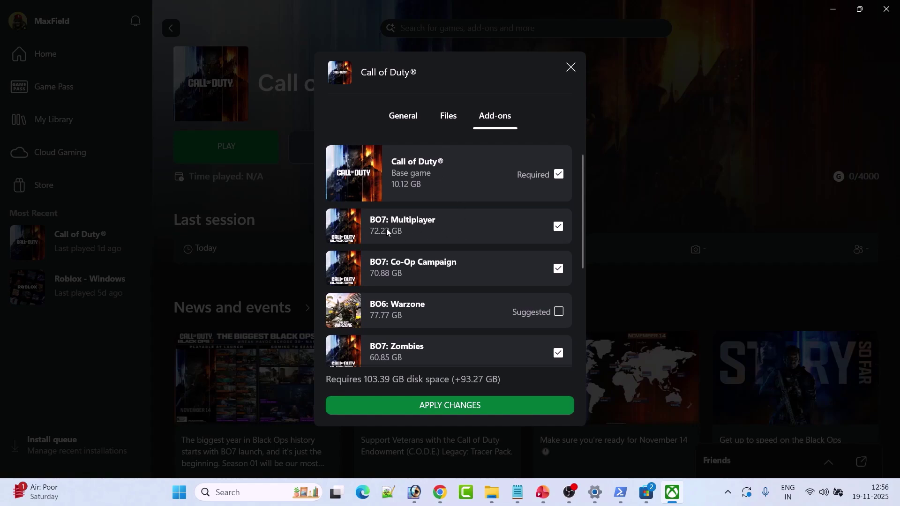
{"action": "scroll", "coordinate": [454, 237], "scroll_direction": "down", "scroll_amount": 4}
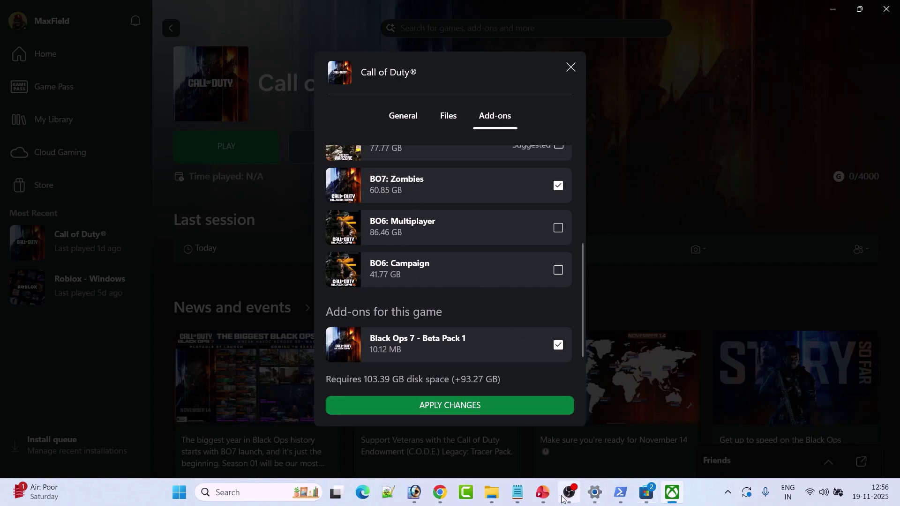
Step: Switch to the Fix 5 slide in PowerPoint, and view the Windows power options for the Restart command without restarting
{"action": "left_click", "coordinate": [543, 493]}
{"action": "left_click_drag", "start_coordinate": [294, 274], "coordinate": [449, 282]}
{"action": "left_click", "coordinate": [532, 293]}
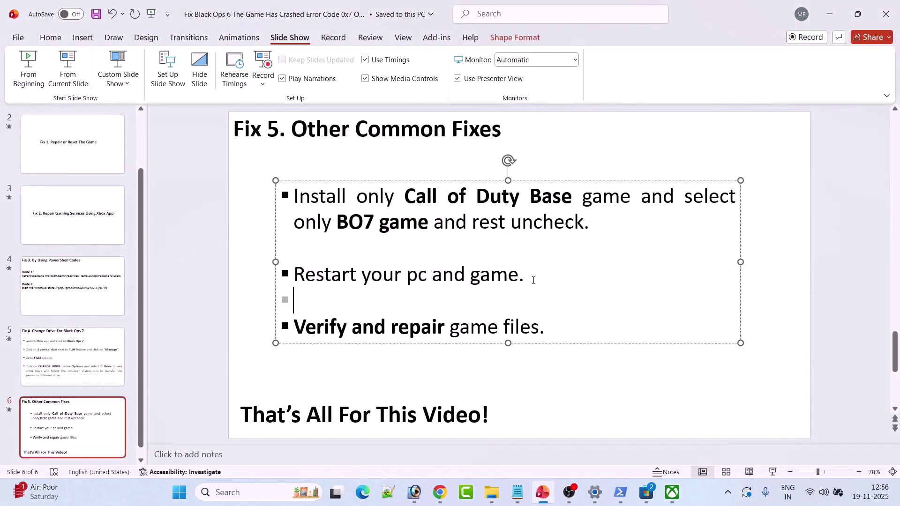
{"action": "left_click", "coordinate": [179, 493]}
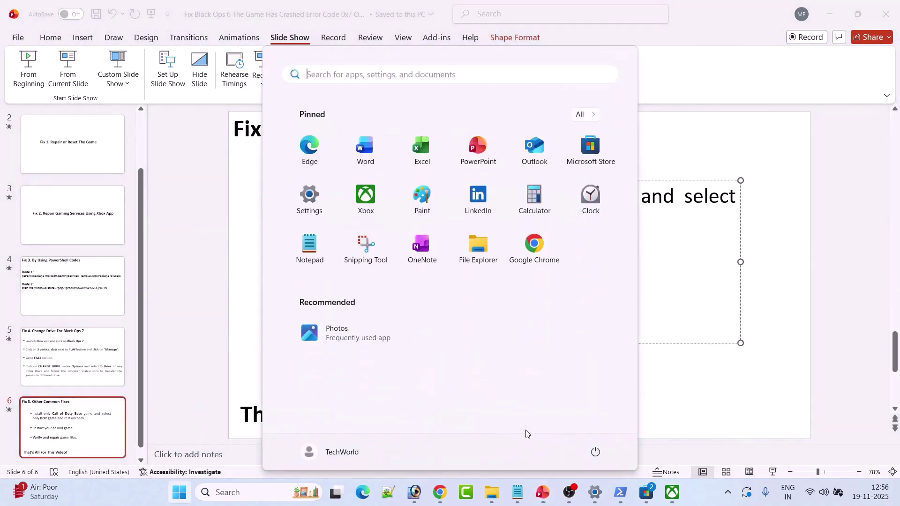
{"action": "left_click", "coordinate": [591, 454]}
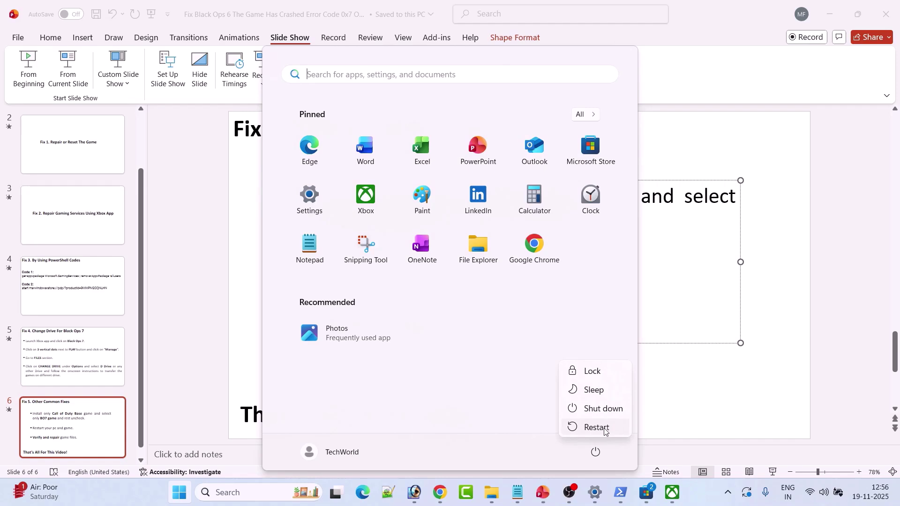
{"action": "left_click", "coordinate": [677, 406]}
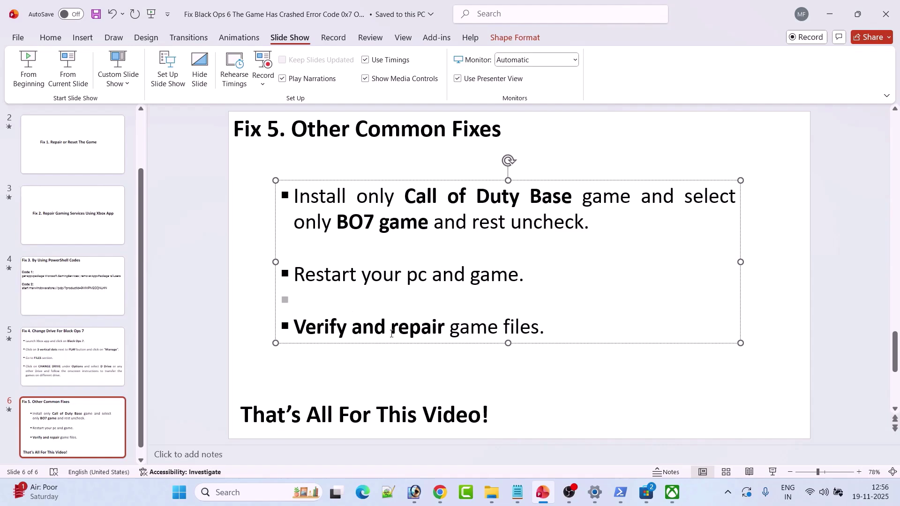
Step: View the Verify and Repair option among Call of Duty's file settings in the Xbox app, and close the management dialog
{"action": "left_click", "coordinate": [672, 492]}
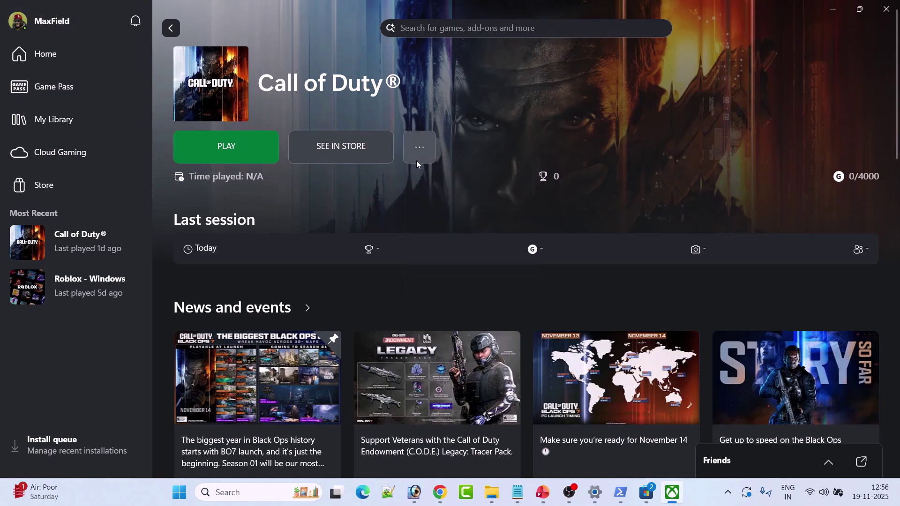
{"action": "left_click", "coordinate": [419, 148]}
{"action": "left_click", "coordinate": [460, 208]}
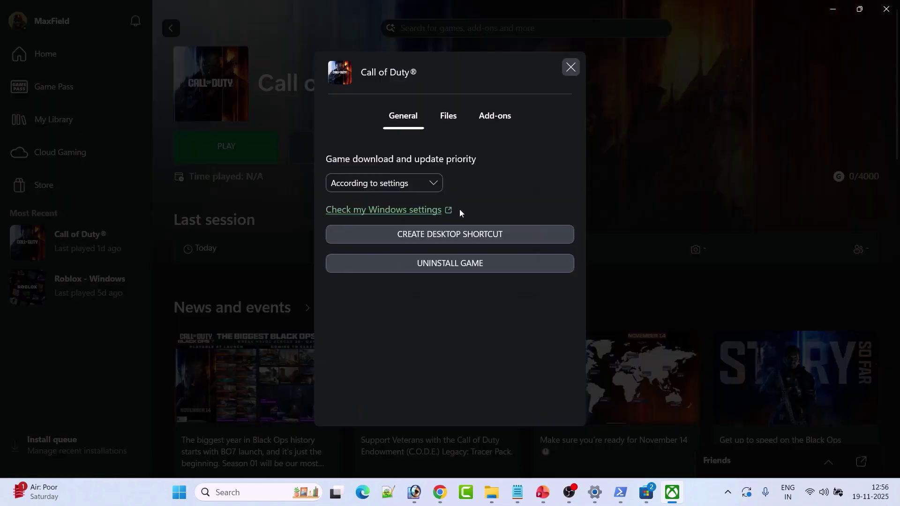
{"action": "left_click", "coordinate": [449, 116]}
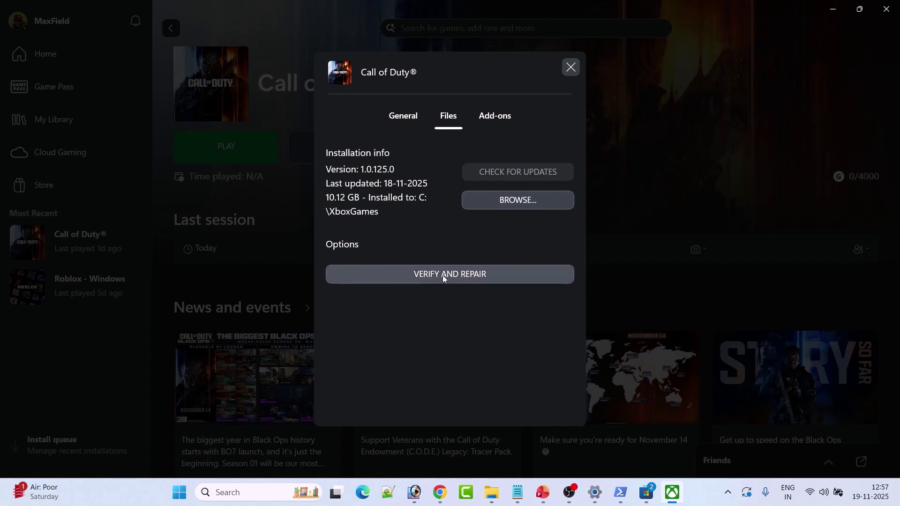
{"action": "left_click", "coordinate": [570, 69]}
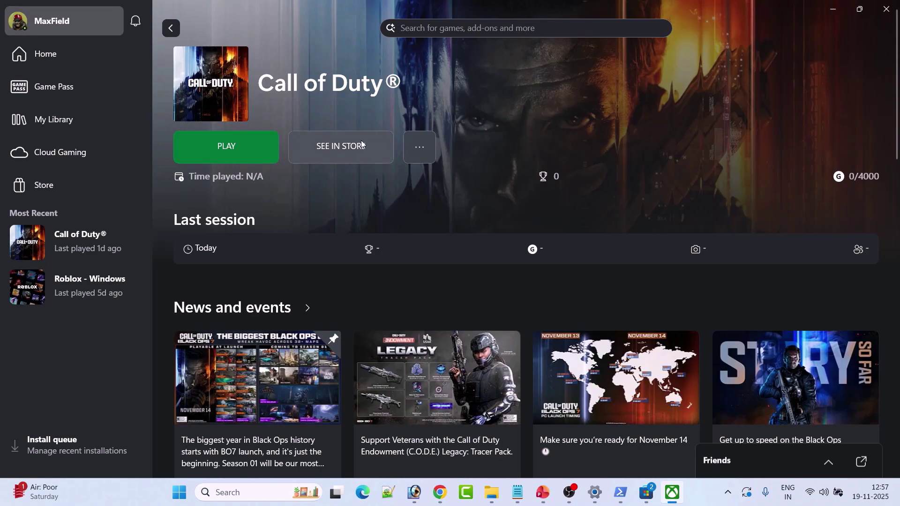